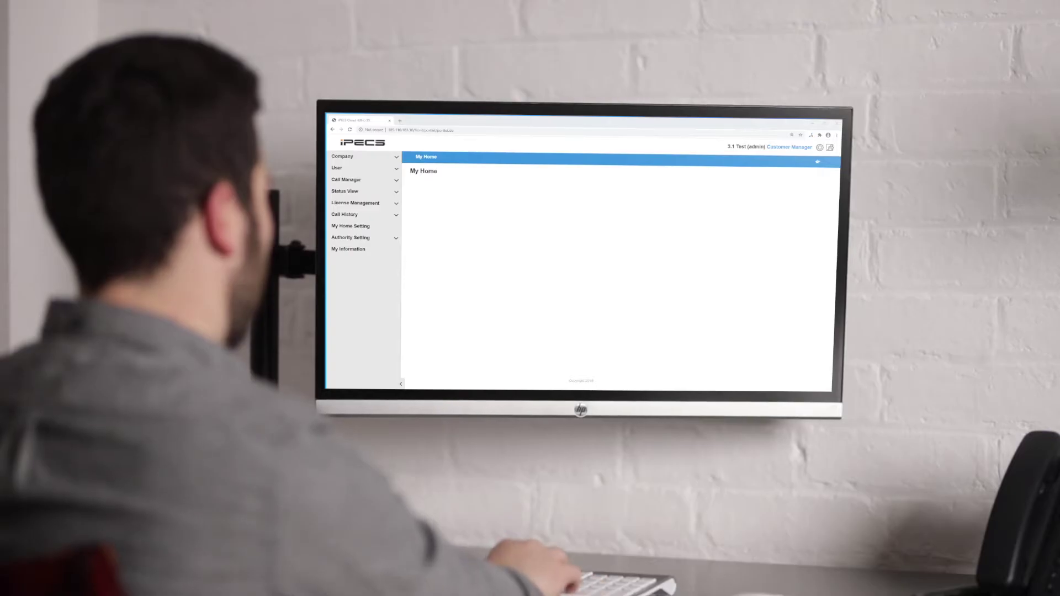
Open the Paging Group list under Call Manager > Group Settings
{"action": "left_click", "coordinate": [346, 180]}
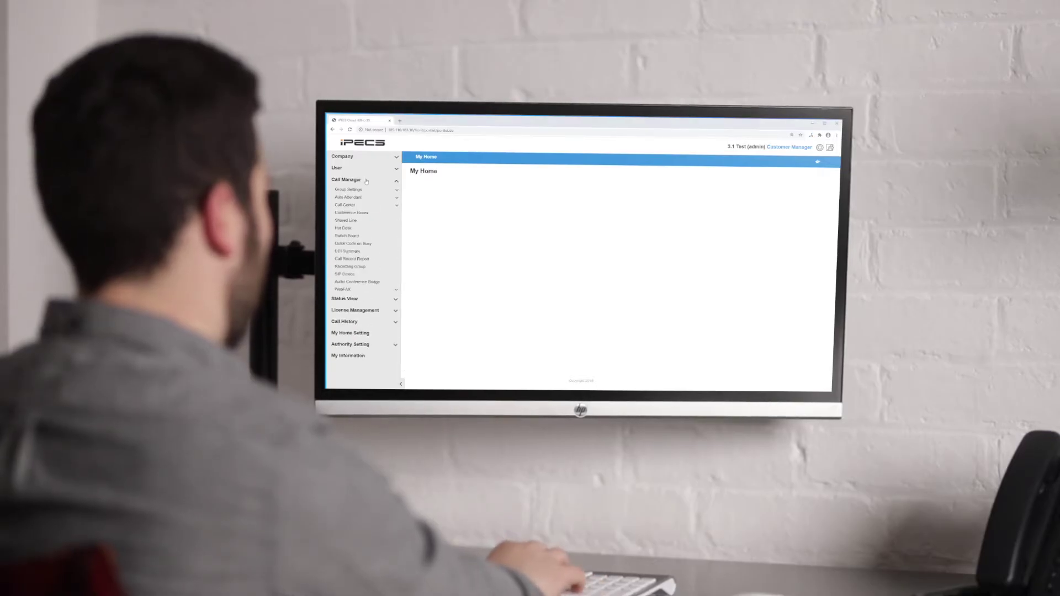
{"action": "left_click", "coordinate": [365, 190]}
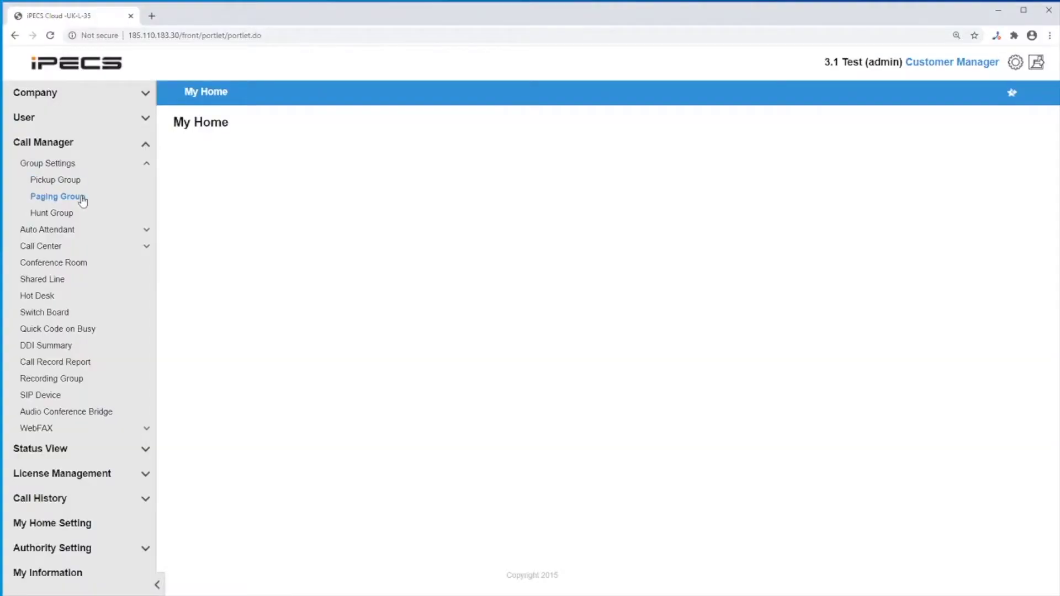
{"action": "left_click", "coordinate": [81, 197]}
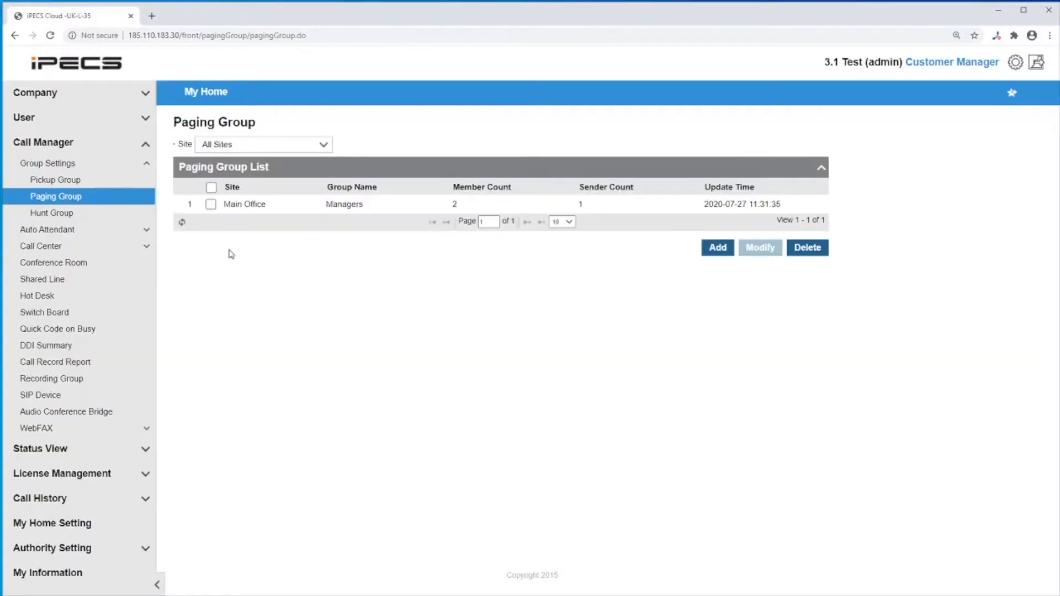
Add a paging group with site Main Office, index 02 and name Tech
{"action": "left_click", "coordinate": [718, 249]}
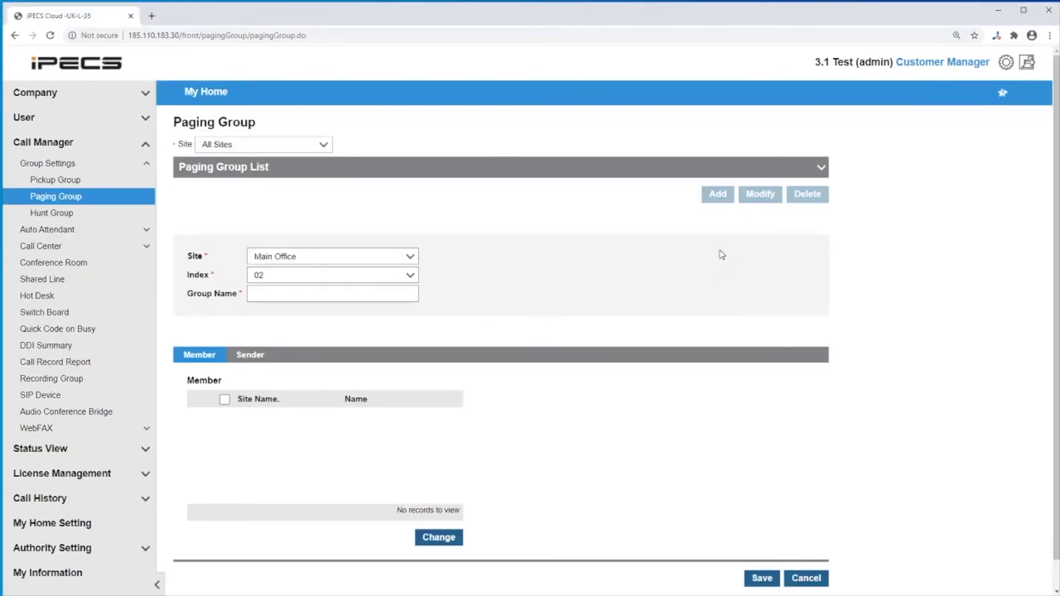
{"action": "left_click", "coordinate": [370, 258]}
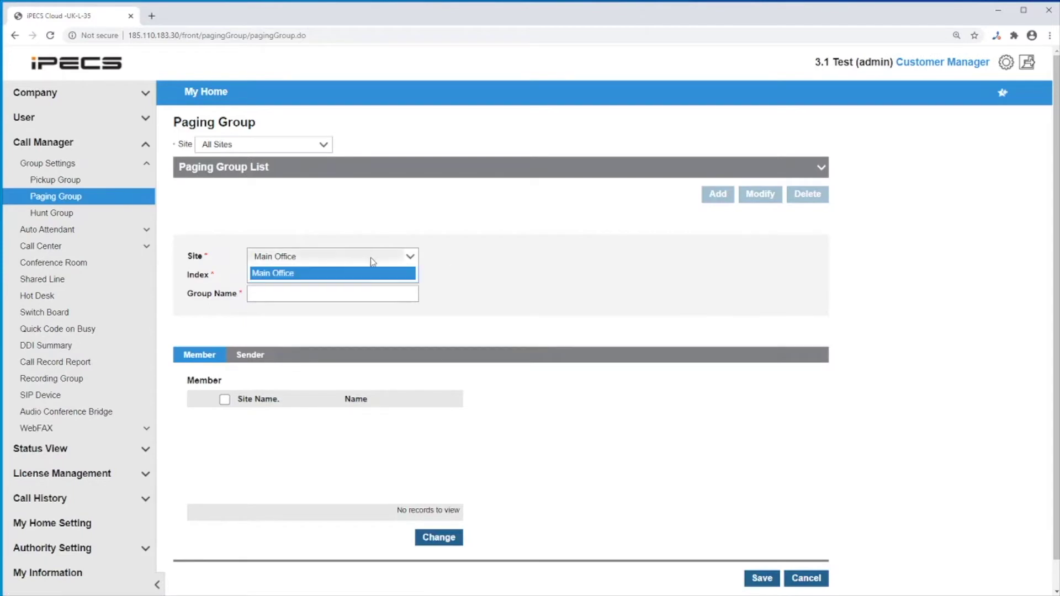
{"action": "left_click", "coordinate": [371, 274]}
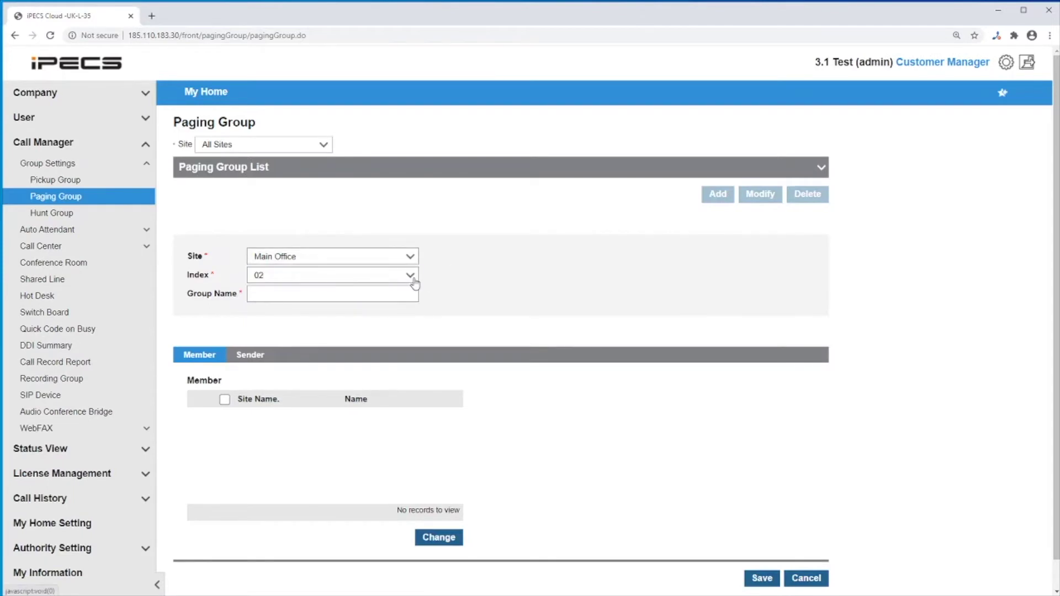
{"action": "left_click", "coordinate": [409, 277]}
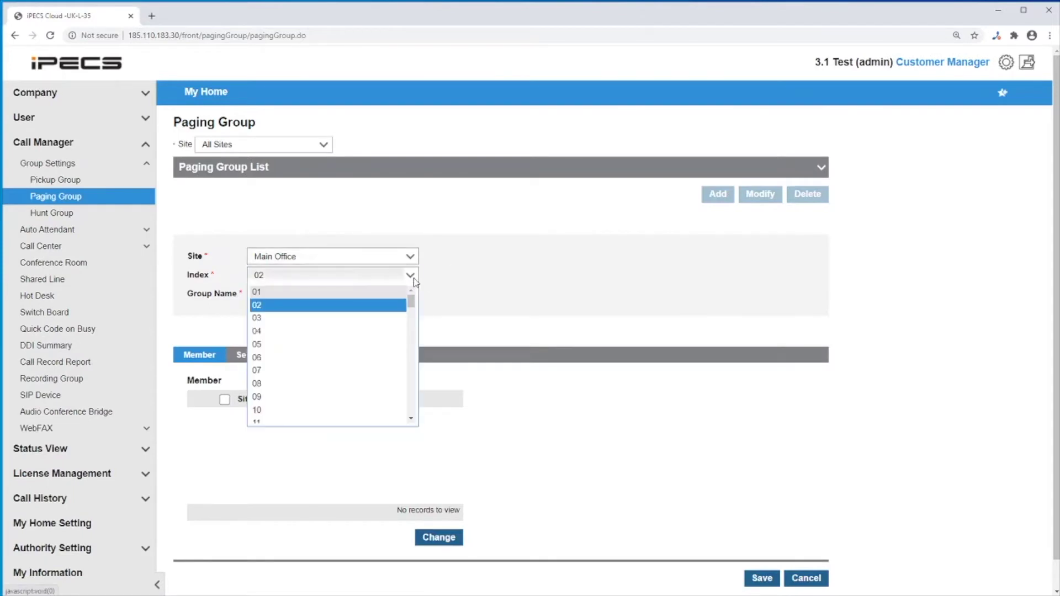
{"action": "left_click", "coordinate": [397, 308]}
{"action": "left_click", "coordinate": [386, 298]}
{"action": "type", "text": "Tech"}
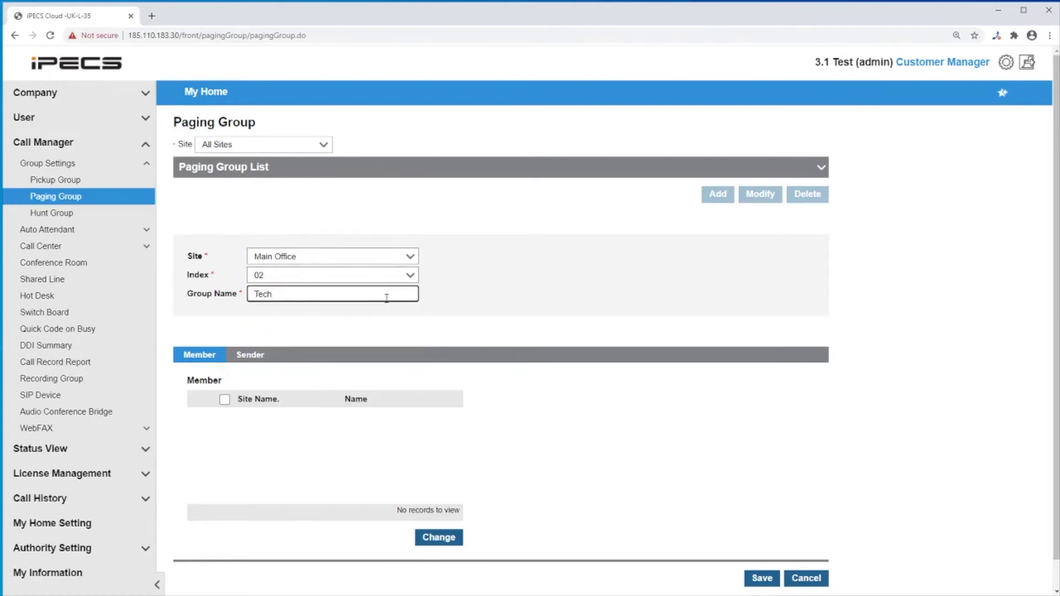
{"action": "left_click", "coordinate": [397, 339]}
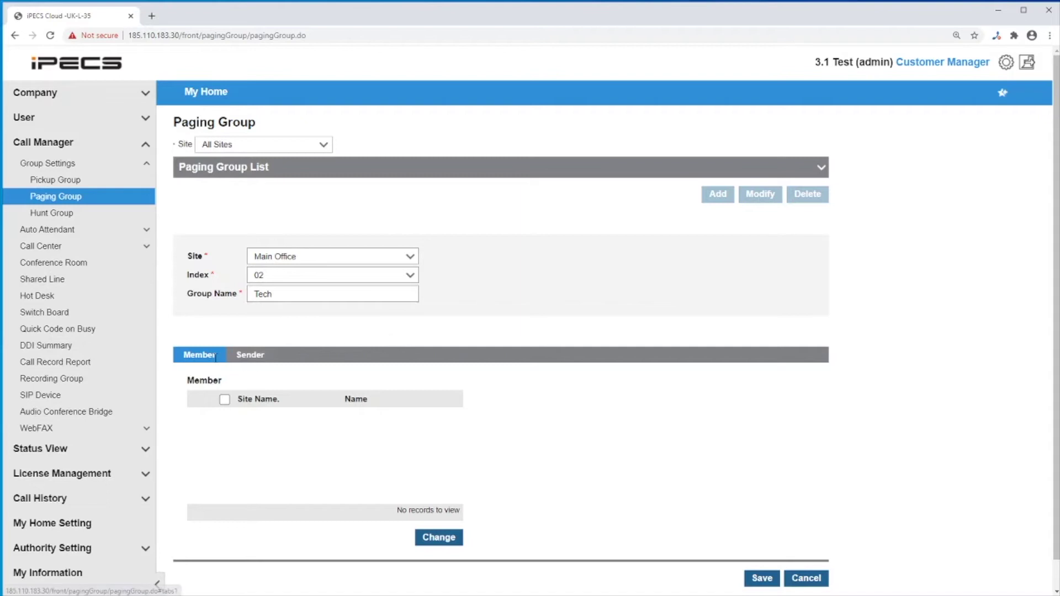
Add Ben (200), Rich (201) and Sophia (202) as Tech group members
{"action": "left_click", "coordinate": [450, 543]}
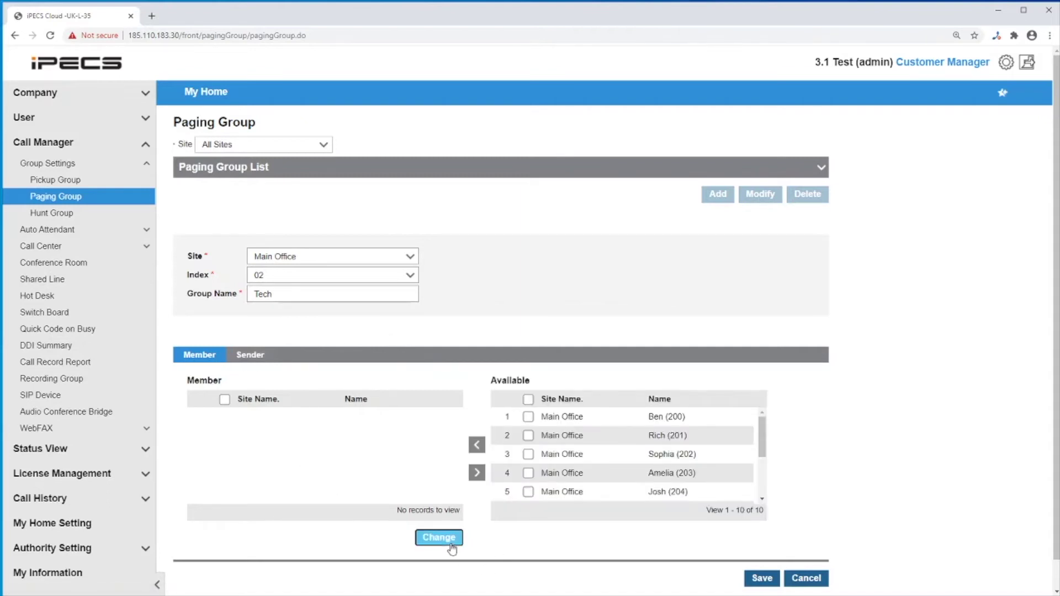
{"action": "left_click", "coordinate": [528, 417]}
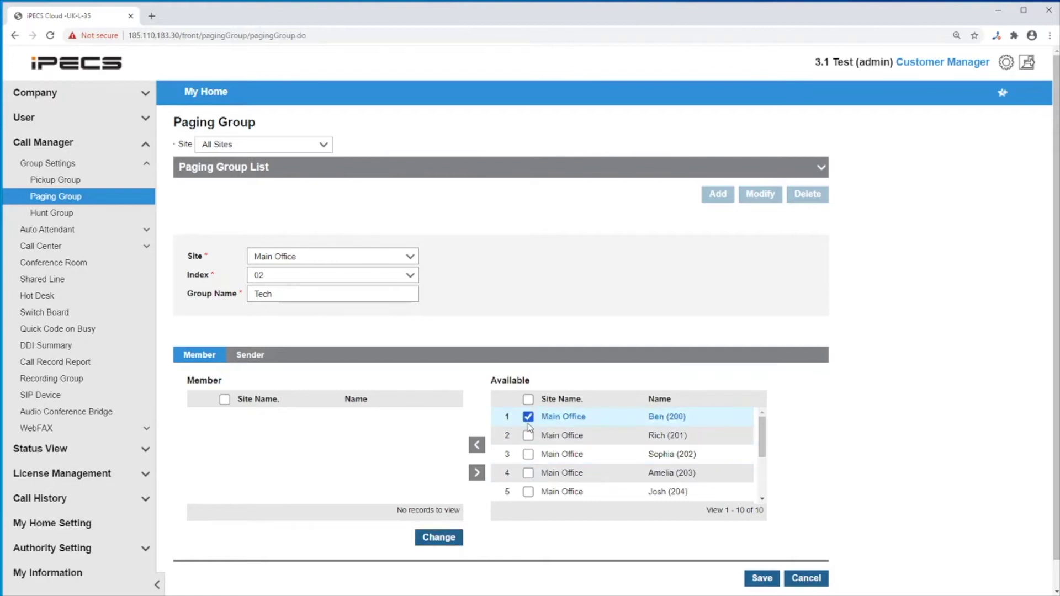
{"action": "left_click", "coordinate": [529, 436]}
{"action": "left_click", "coordinate": [529, 455]}
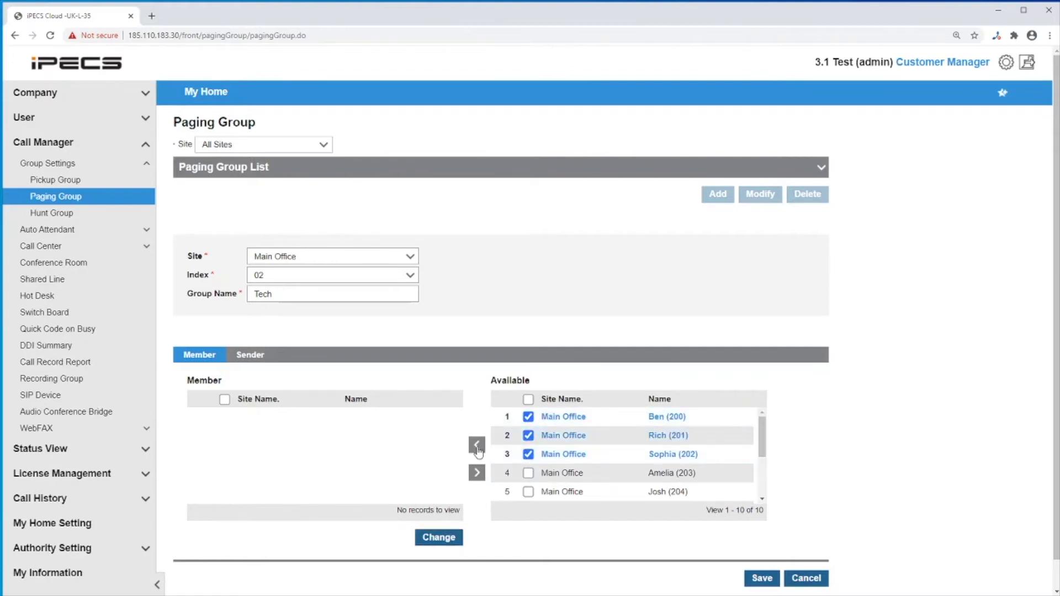
{"action": "left_click", "coordinate": [478, 448]}
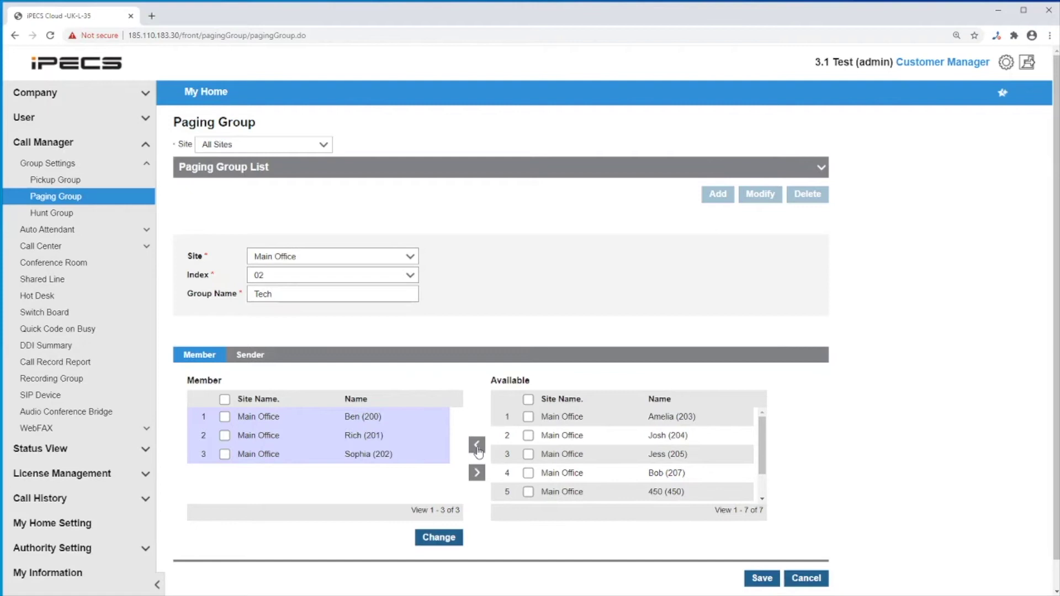
Add Amelia, Josh and Jess as Tech group senders, then save and confirm the group
{"action": "left_click", "coordinate": [251, 355]}
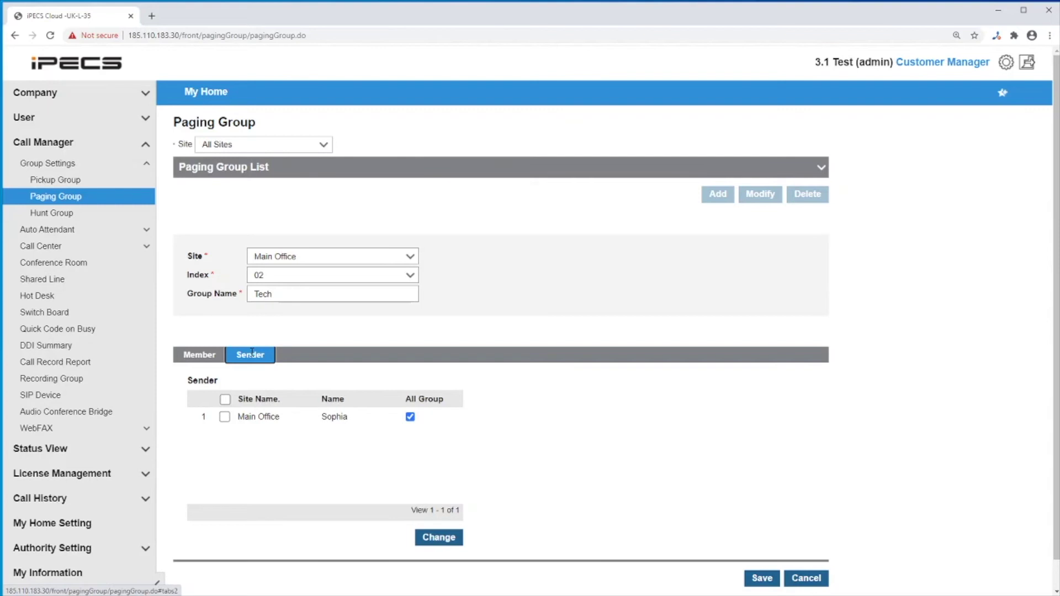
{"action": "left_click", "coordinate": [445, 538]}
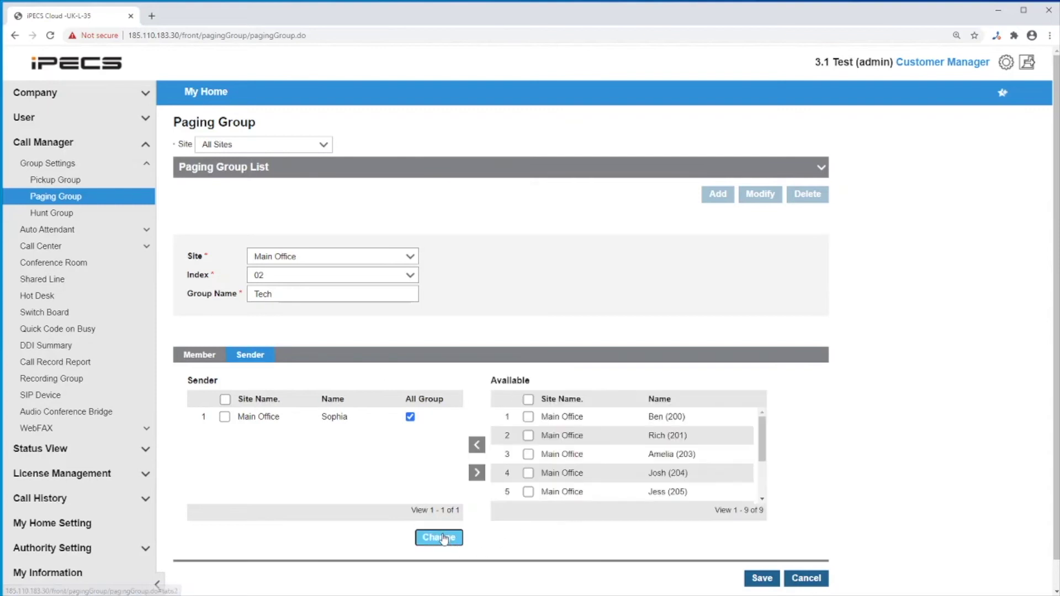
{"action": "left_click", "coordinate": [529, 473]}
{"action": "left_click", "coordinate": [528, 454]}
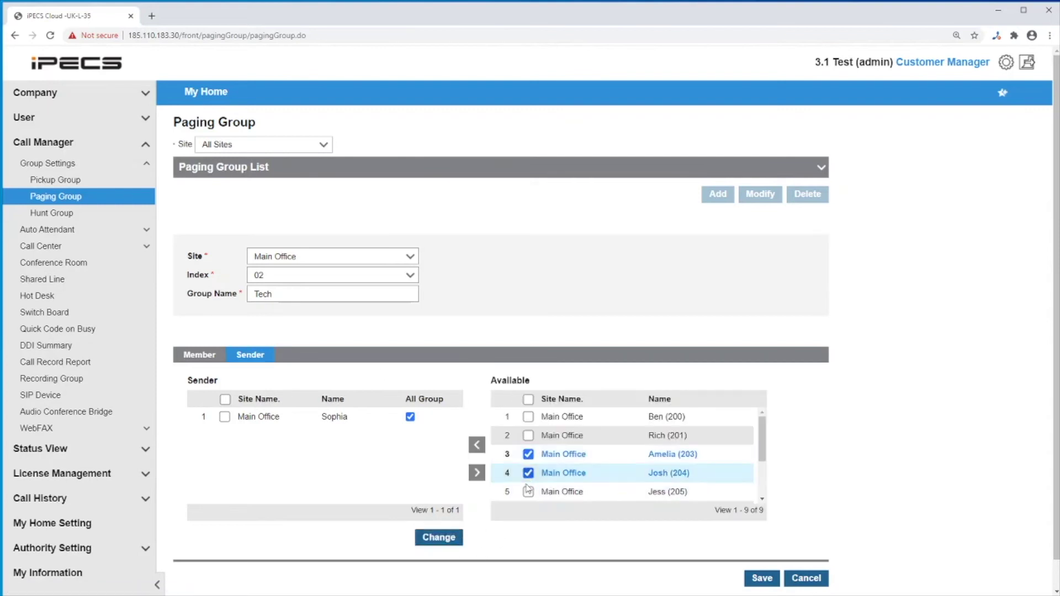
{"action": "left_click", "coordinate": [529, 492]}
{"action": "left_click", "coordinate": [476, 447]}
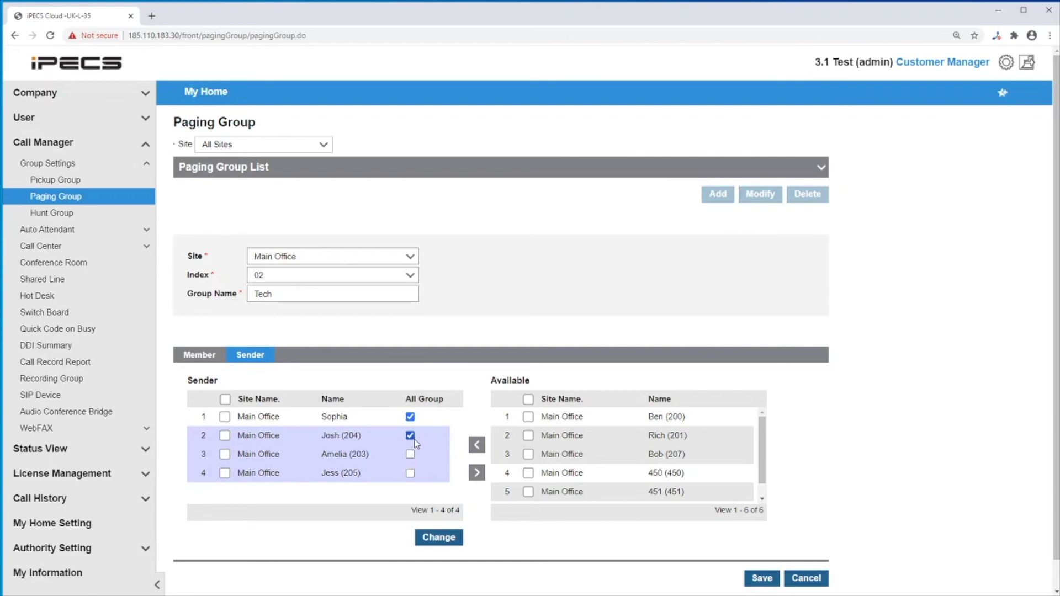
{"action": "left_click", "coordinate": [762, 578]}
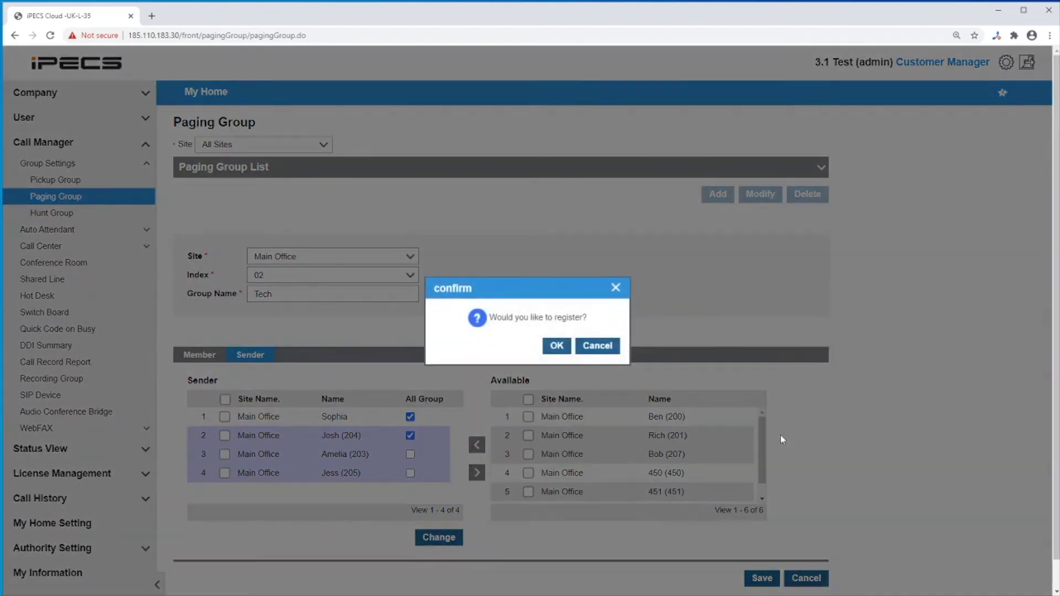
{"action": "left_click", "coordinate": [548, 348]}
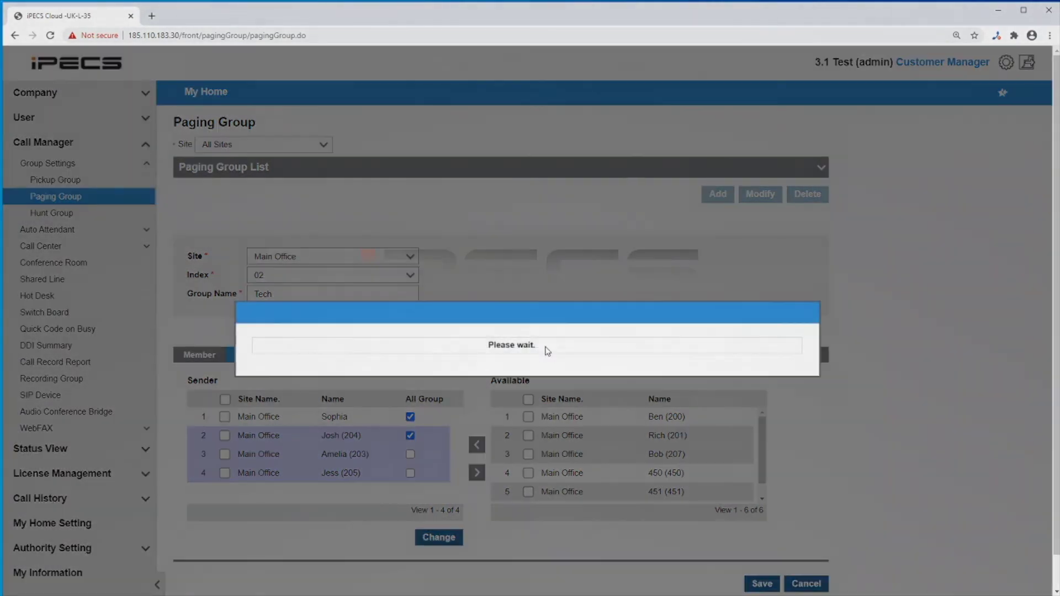